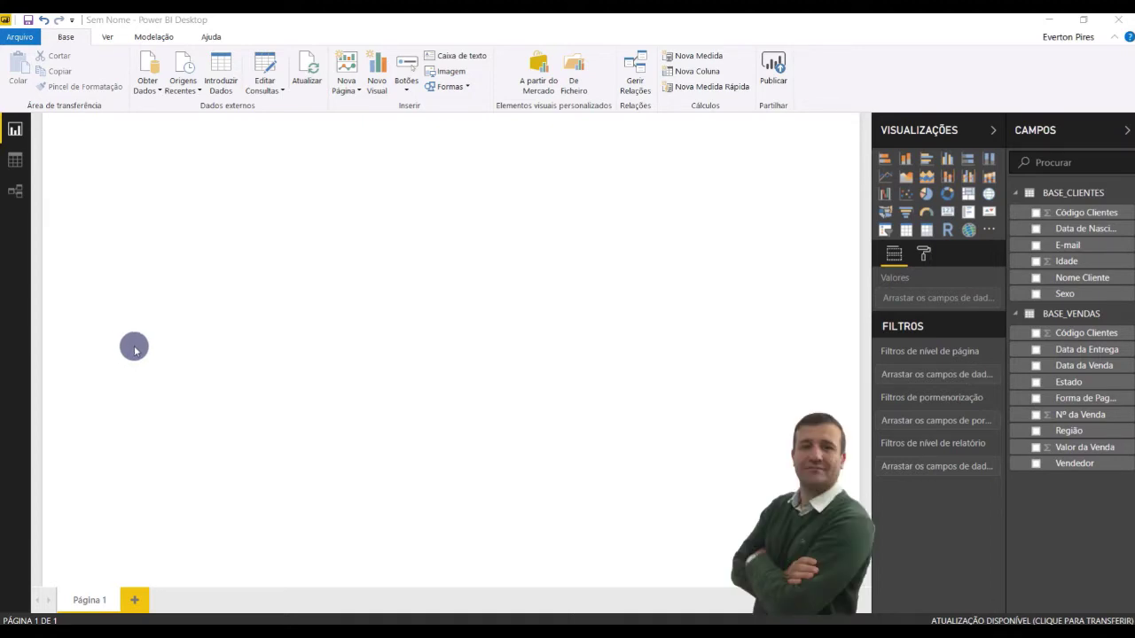
Check the unconnected BASE_VENDAS and BASE_CLIENTES tables in the model diagram, then return to the report.
{"action": "left_click", "coordinate": [19, 196]}
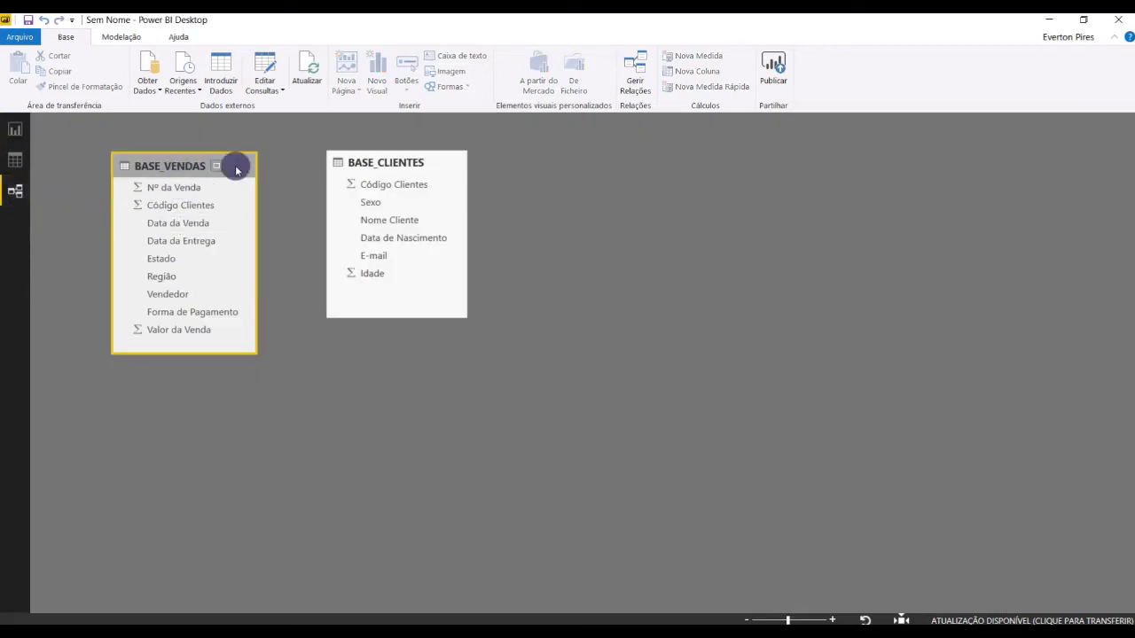
{"action": "mouse_move", "coordinate": [238, 168]}
{"action": "left_mouse_down"}
{"action": "mouse_move", "coordinate": [453, 219]}
{"action": "mouse_move", "coordinate": [258, 188]}
{"action": "mouse_move", "coordinate": [236, 168]}
{"action": "mouse_move", "coordinate": [267, 166]}
{"action": "mouse_move", "coordinate": [252, 170]}
{"action": "left_mouse_up"}
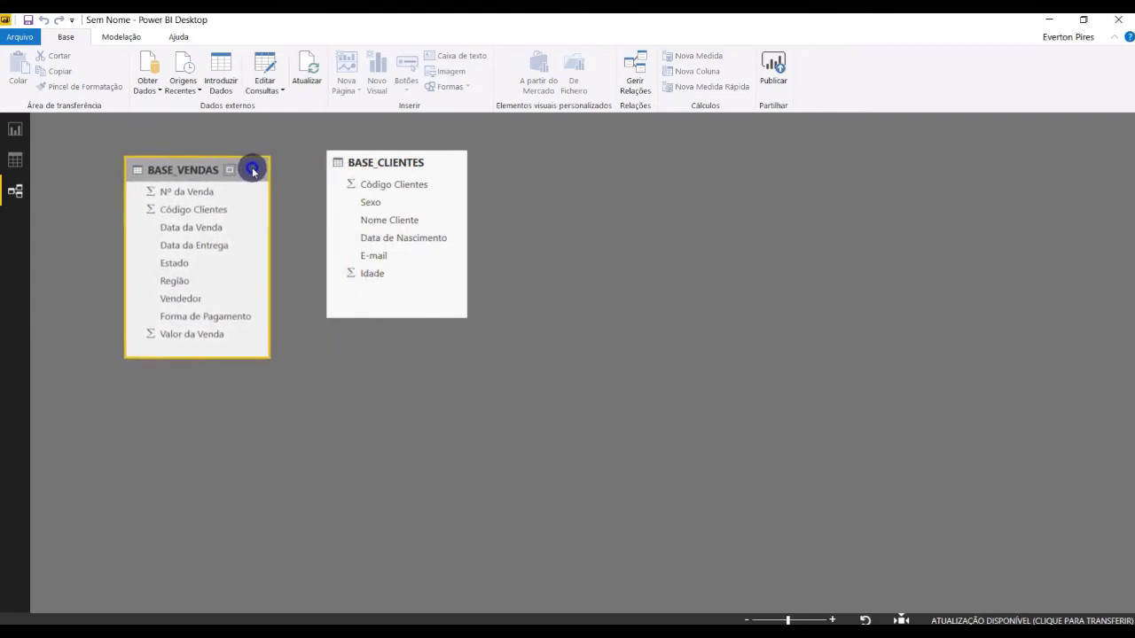
{"action": "left_click", "coordinate": [21, 133]}
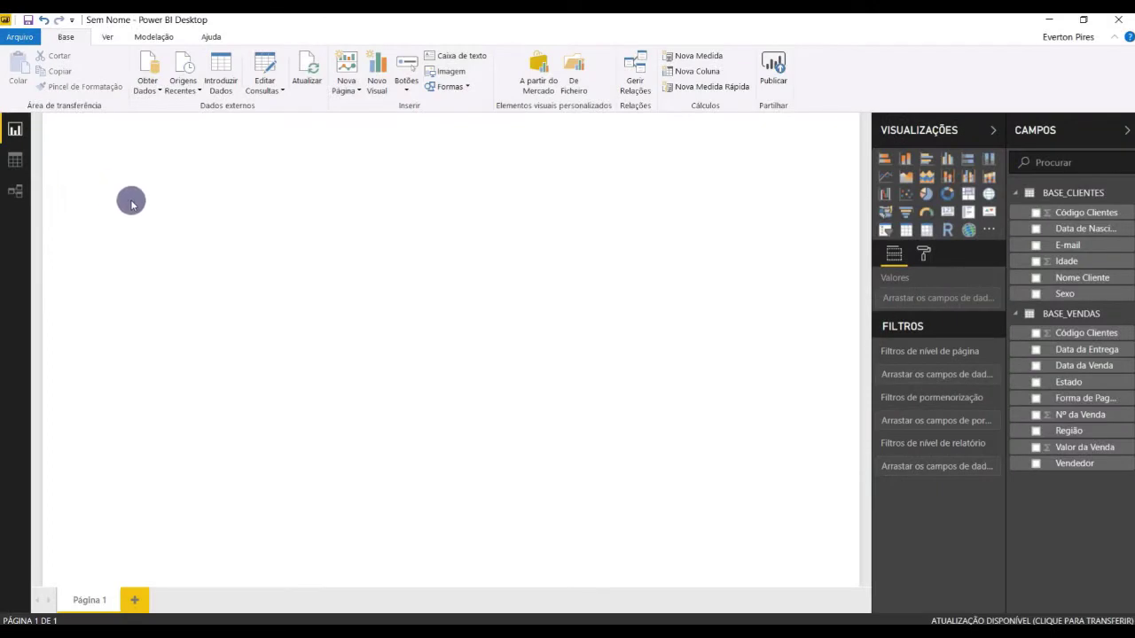
In the model diagram, place BASE_VENDAS on the left with BASE_CLIENTES beside it.
{"action": "left_click", "coordinate": [16, 193]}
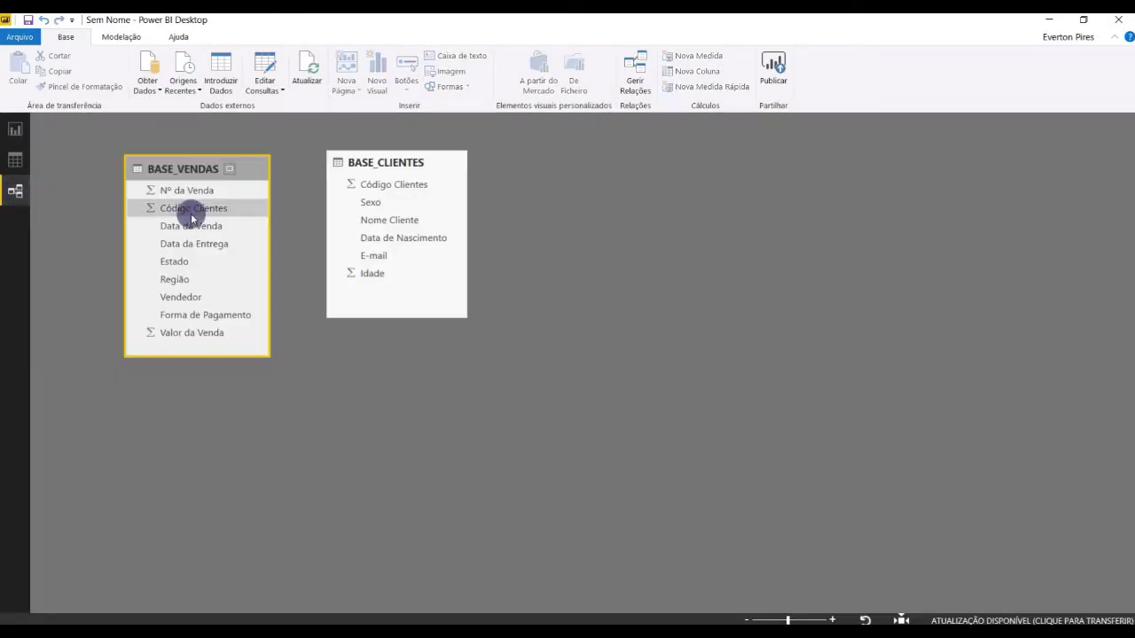
{"action": "left_click", "coordinate": [461, 166]}
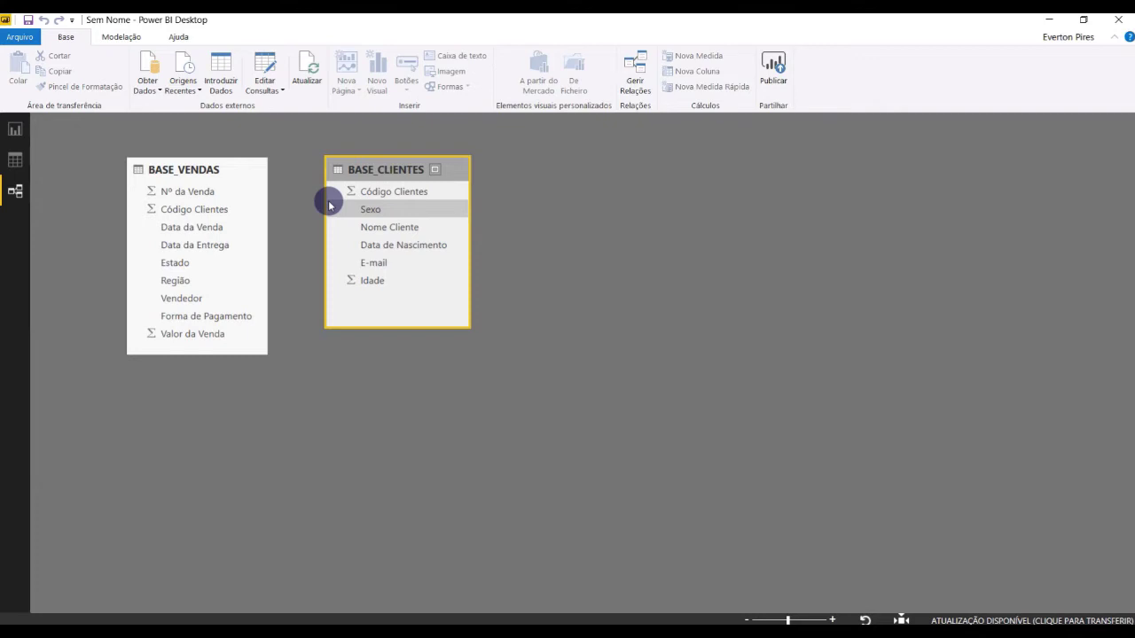
{"action": "left_click", "coordinate": [255, 175]}
{"action": "left_click", "coordinate": [461, 171]}
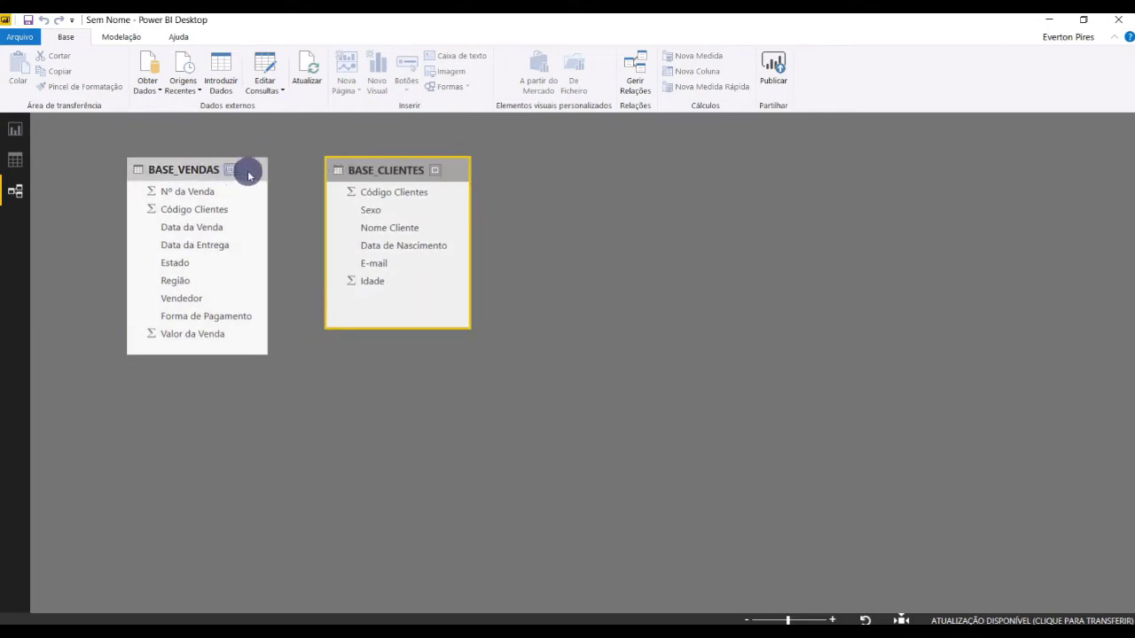
{"action": "left_click_drag", "start_coordinate": [249, 175], "coordinate": [198, 173]}
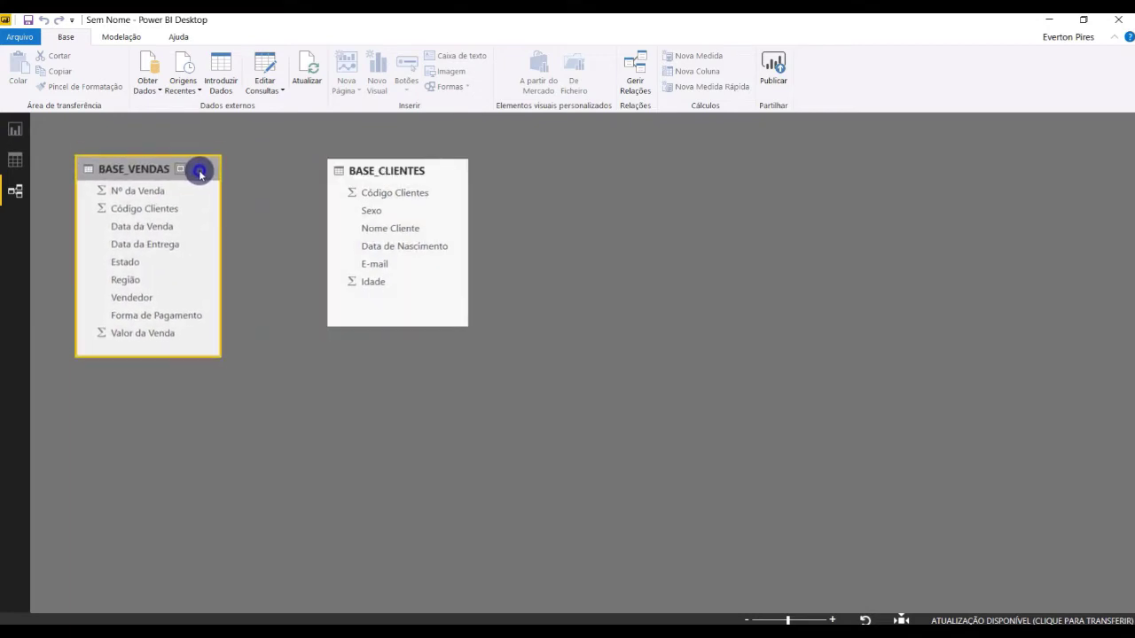
{"action": "left_click_drag", "start_coordinate": [457, 170], "coordinate": [439, 176]}
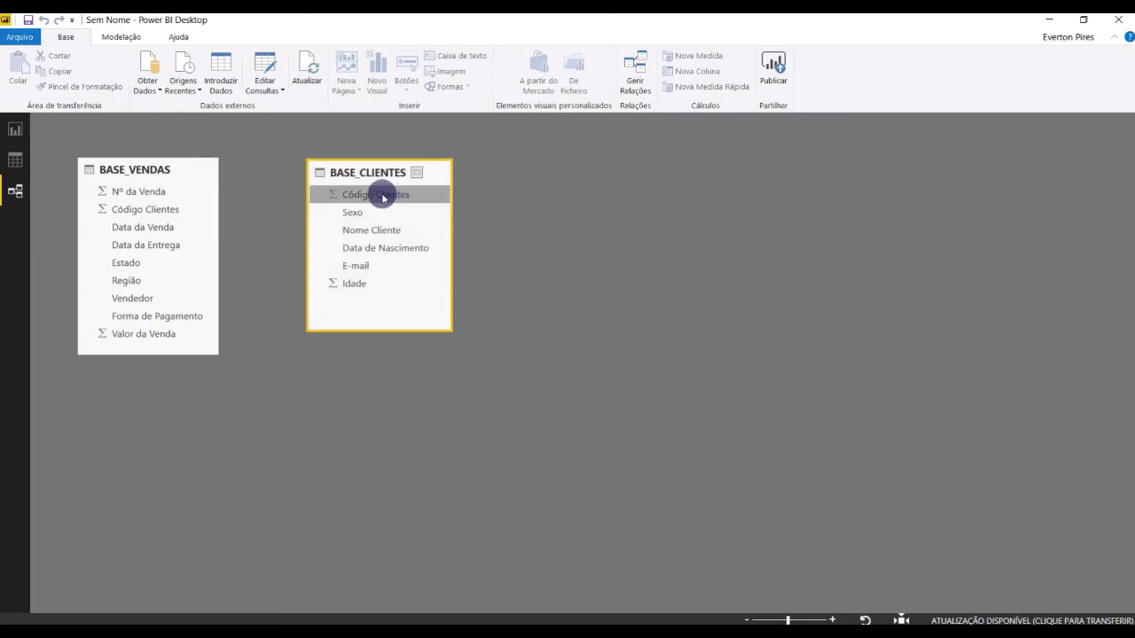
{"action": "left_click_drag", "start_coordinate": [381, 195], "coordinate": [380, 195]}
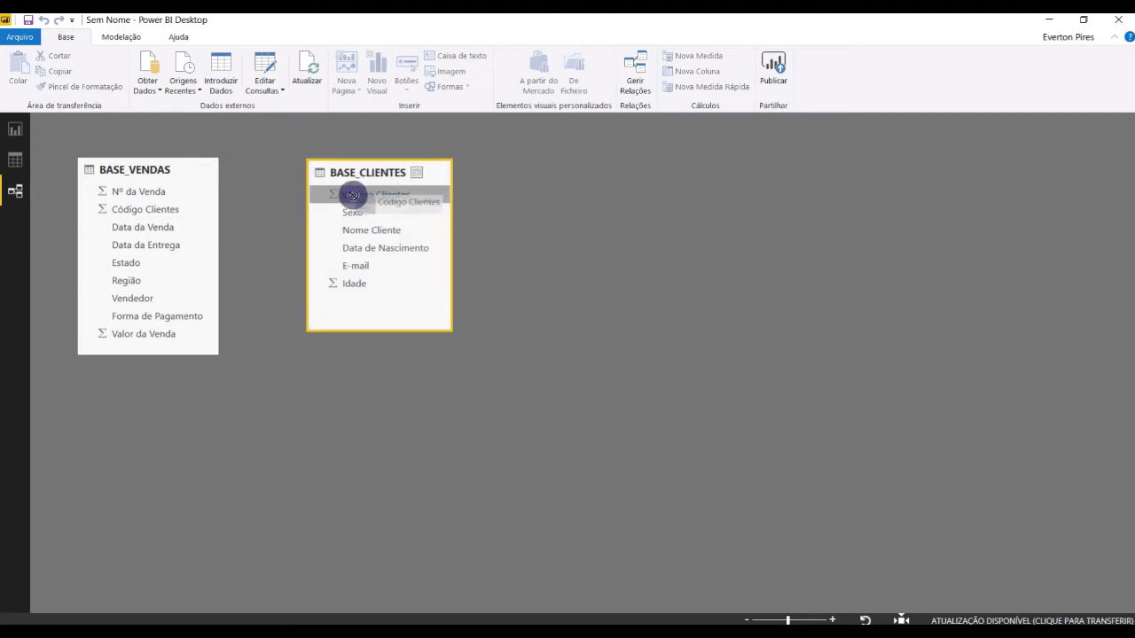
{"action": "left_click_drag", "start_coordinate": [380, 195], "coordinate": [354, 193]}
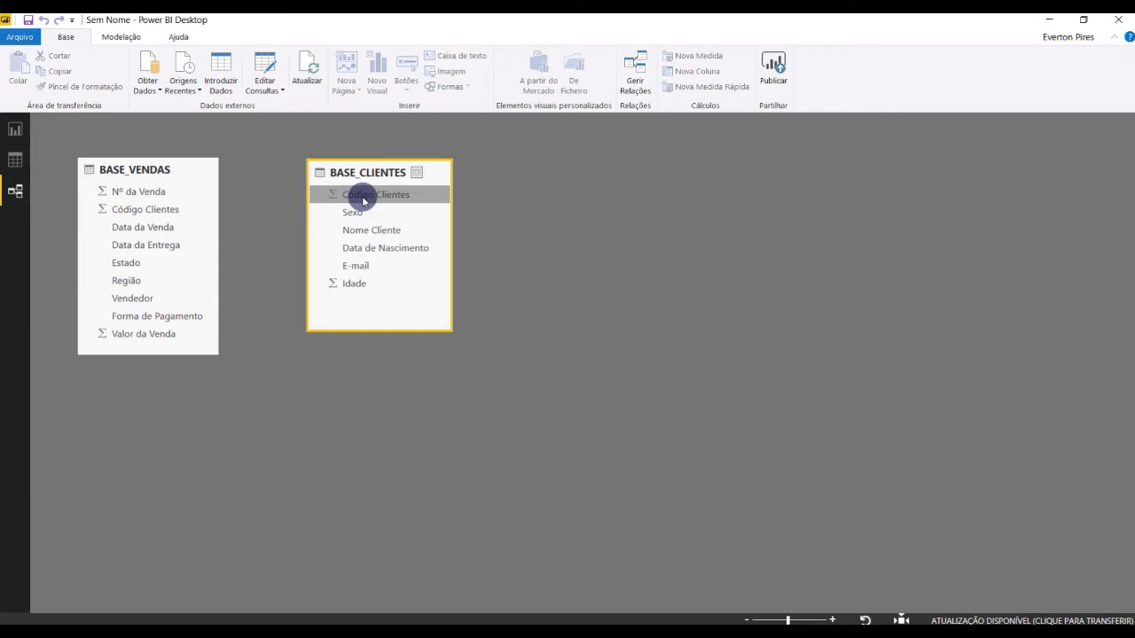
{"action": "left_click", "coordinate": [204, 166]}
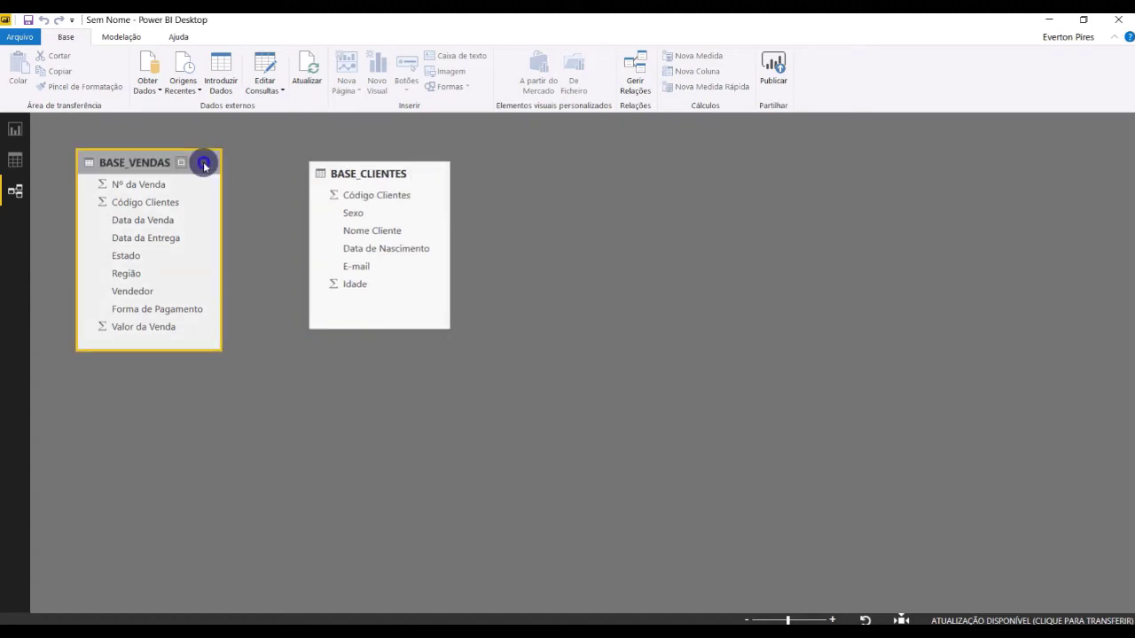
{"action": "left_click", "coordinate": [368, 195]}
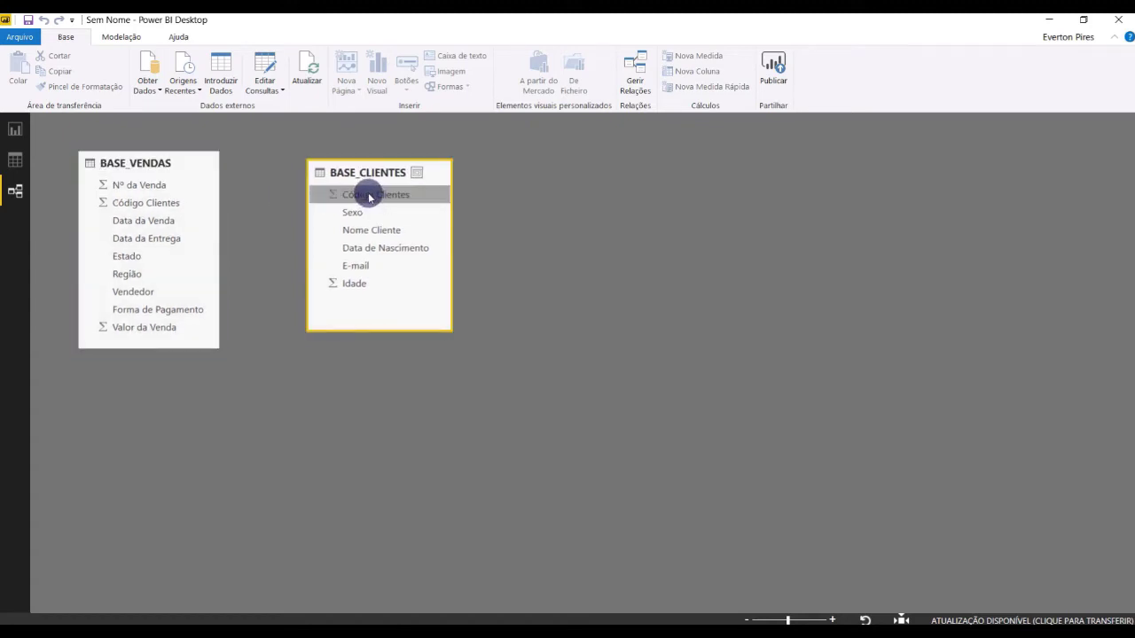
{"action": "mouse_move", "coordinate": [370, 198]}
{"action": "left_mouse_down"}
{"action": "mouse_move", "coordinate": [209, 192]}
{"action": "mouse_move", "coordinate": [190, 169]}
{"action": "mouse_move", "coordinate": [204, 183]}
{"action": "left_mouse_up"}
{"action": "left_click_drag", "start_coordinate": [434, 179], "coordinate": [427, 177]}
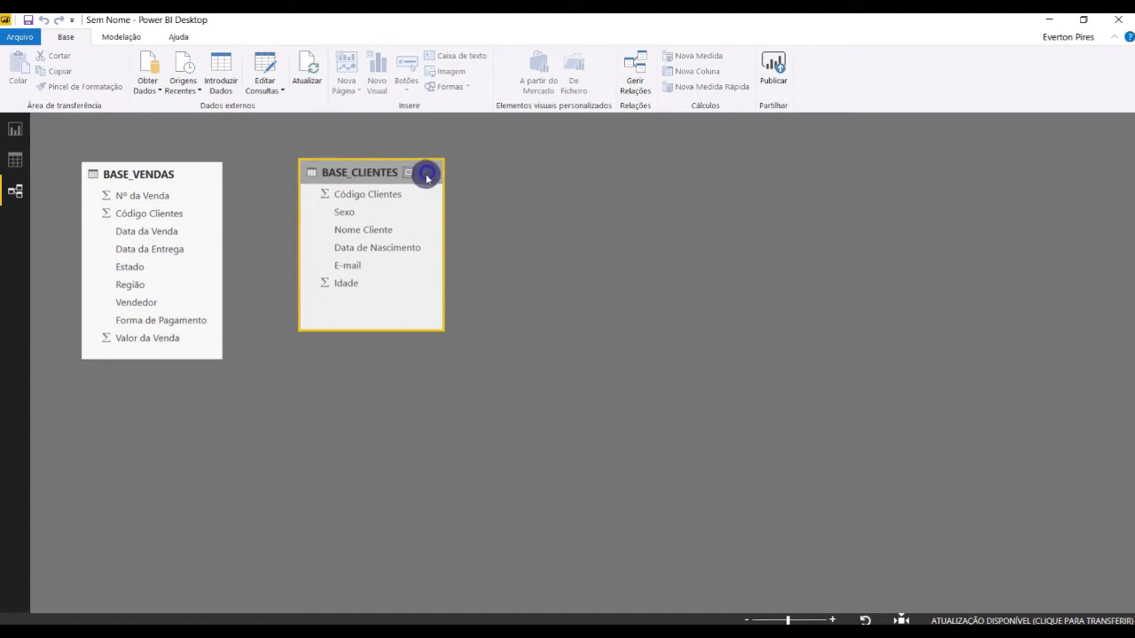
{"action": "mouse_move", "coordinate": [387, 189]}
{"action": "left_mouse_down"}
{"action": "mouse_move", "coordinate": [405, 184]}
{"action": "mouse_move", "coordinate": [286, 180]}
{"action": "mouse_move", "coordinate": [467, 176]}
{"action": "left_mouse_up"}
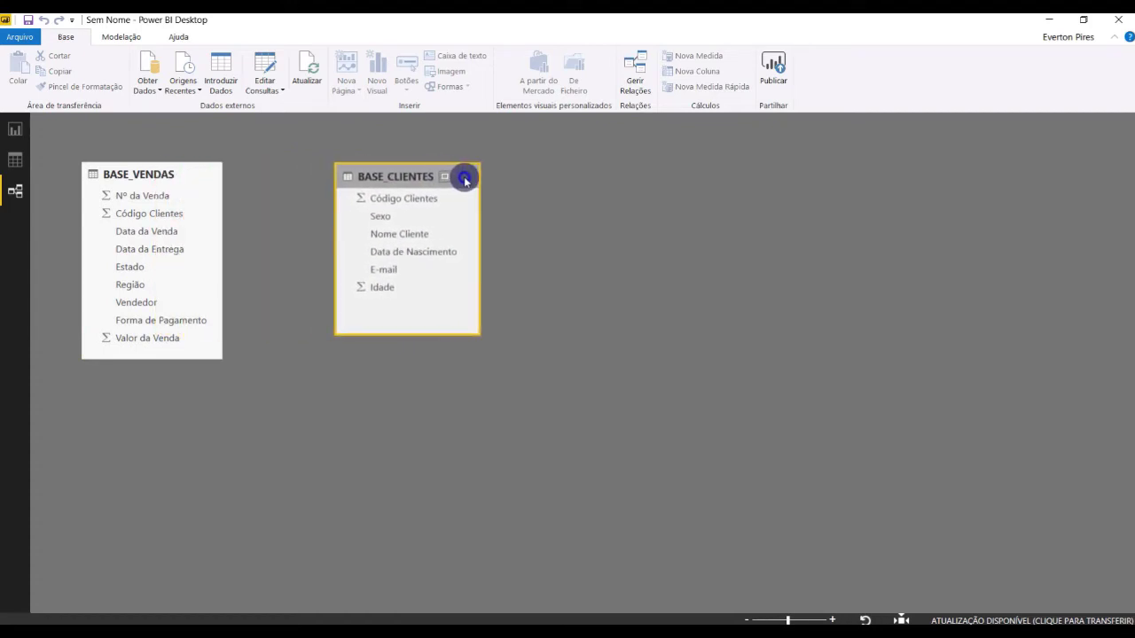
{"action": "left_click", "coordinate": [155, 221]}
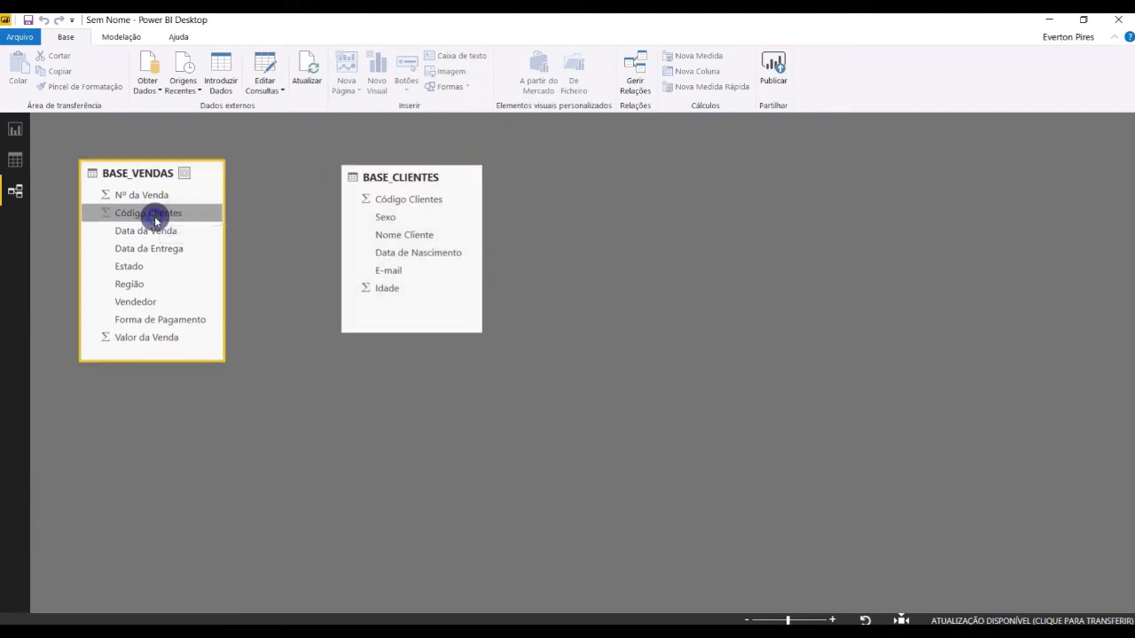
{"action": "left_click", "coordinate": [453, 182]}
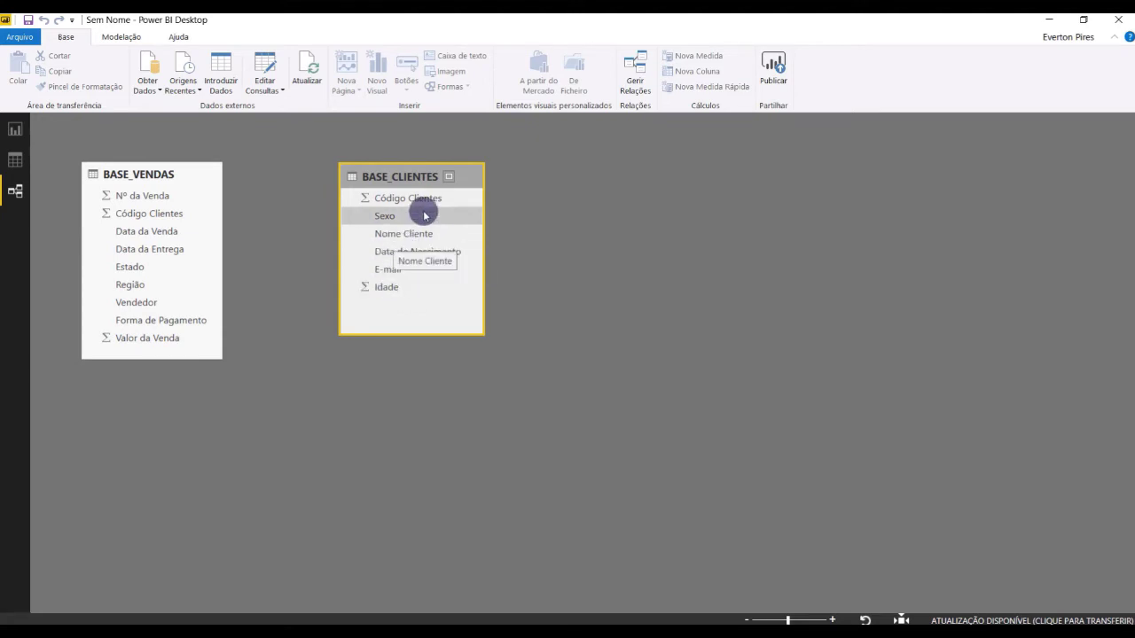
{"action": "left_click_drag", "start_coordinate": [469, 180], "coordinate": [436, 180]}
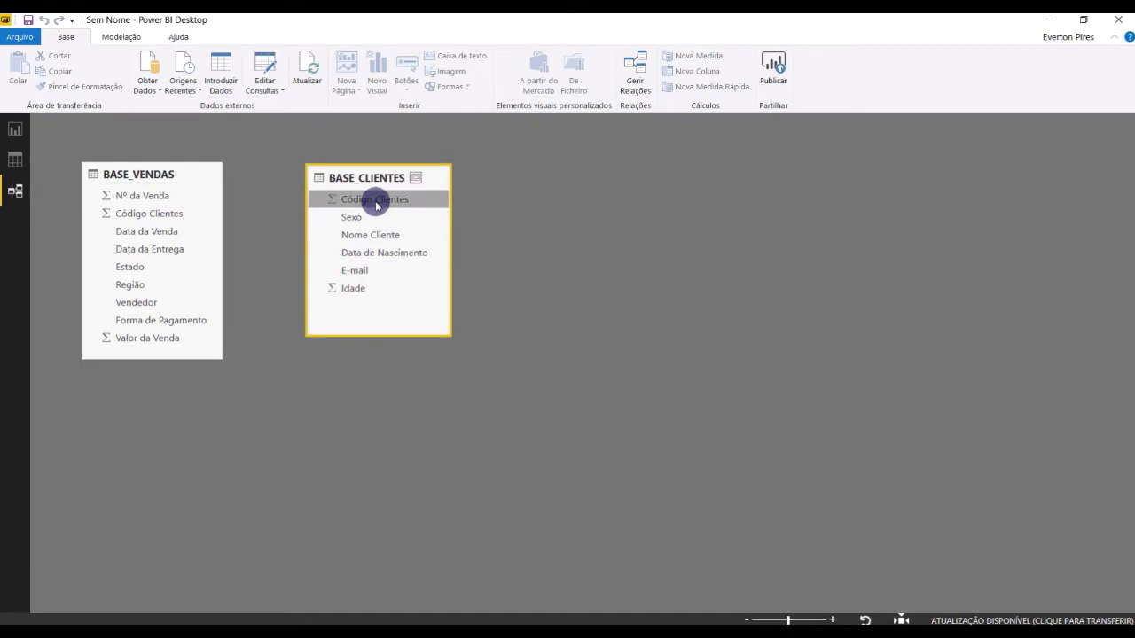
{"action": "left_click", "coordinate": [160, 218]}
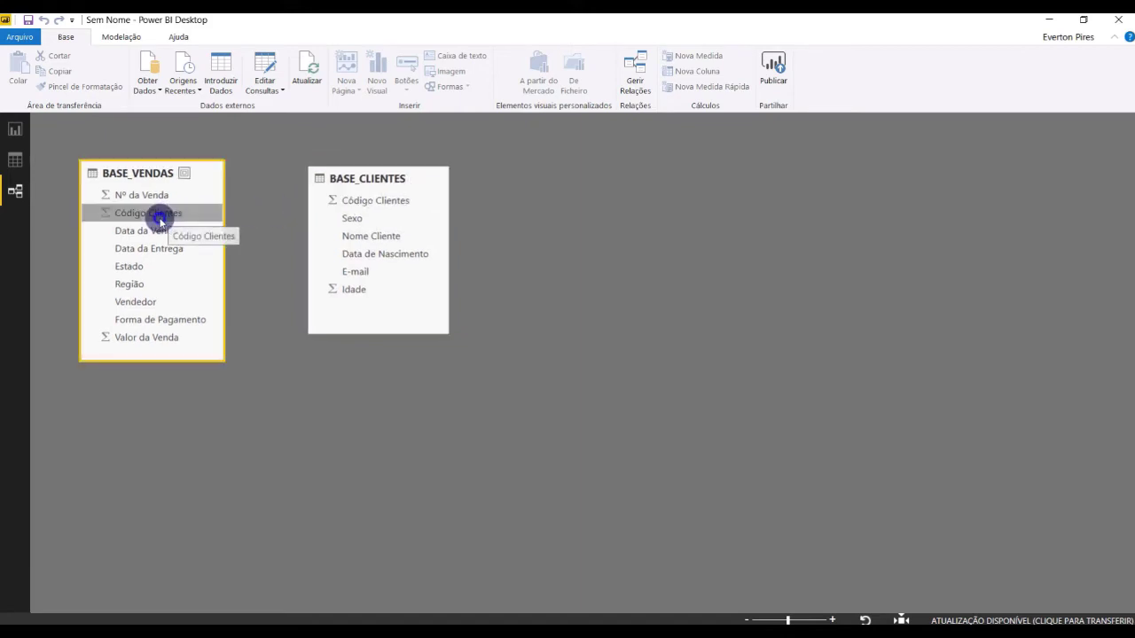
{"action": "mouse_move", "coordinate": [435, 180]}
{"action": "left_mouse_down"}
{"action": "mouse_move", "coordinate": [449, 175]}
{"action": "mouse_move", "coordinate": [429, 182]}
{"action": "left_mouse_up"}
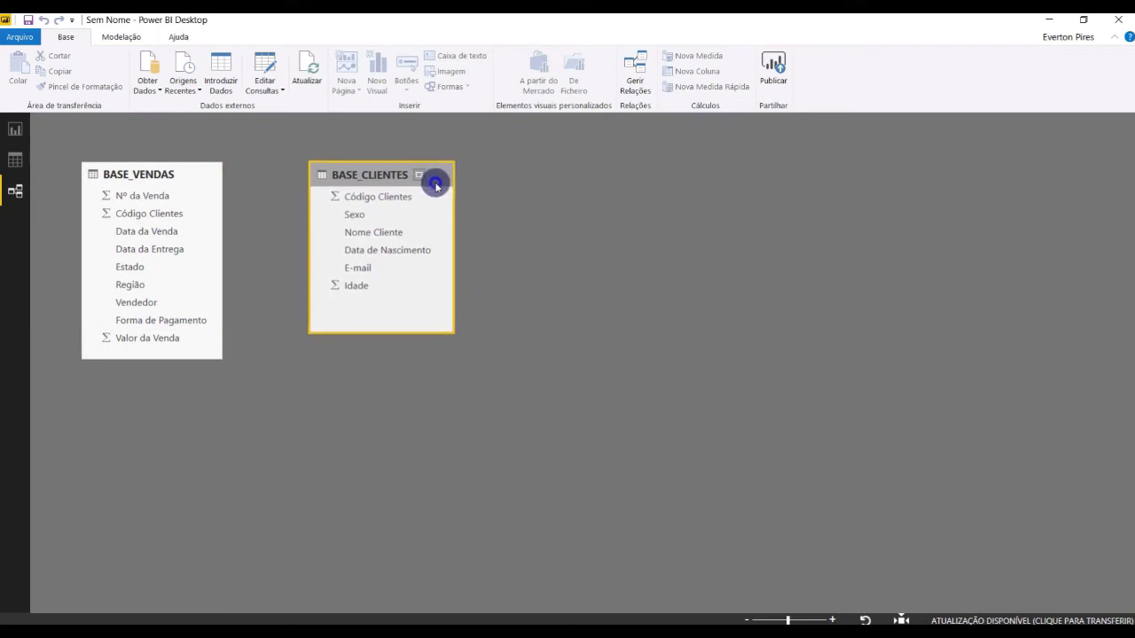
{"action": "left_click", "coordinate": [15, 129]}
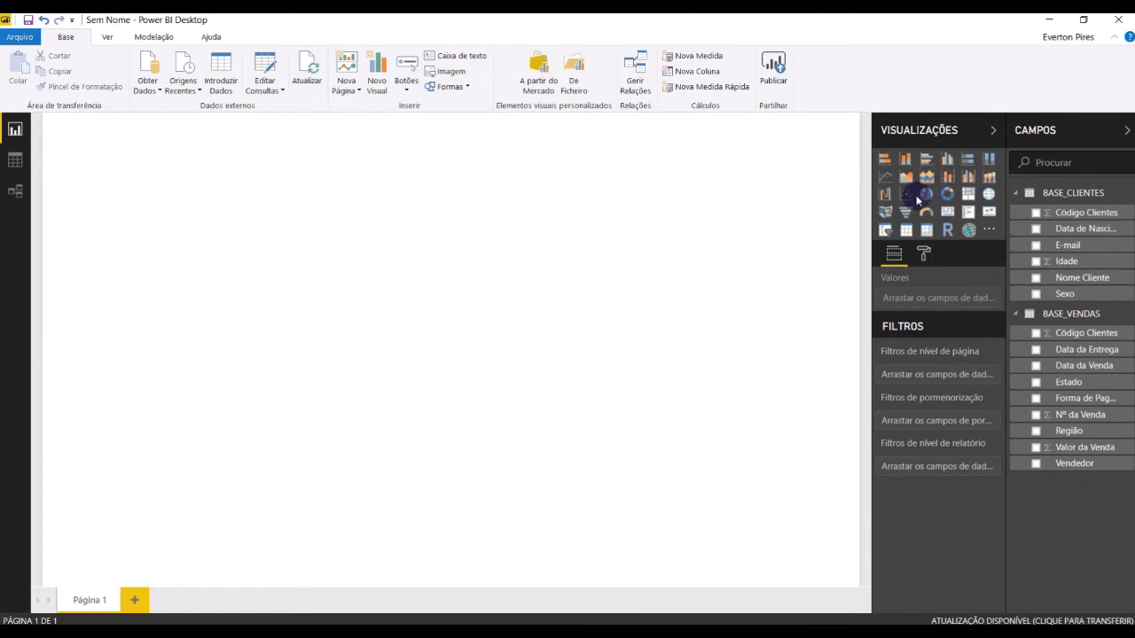
{"action": "left_click", "coordinate": [926, 195]}
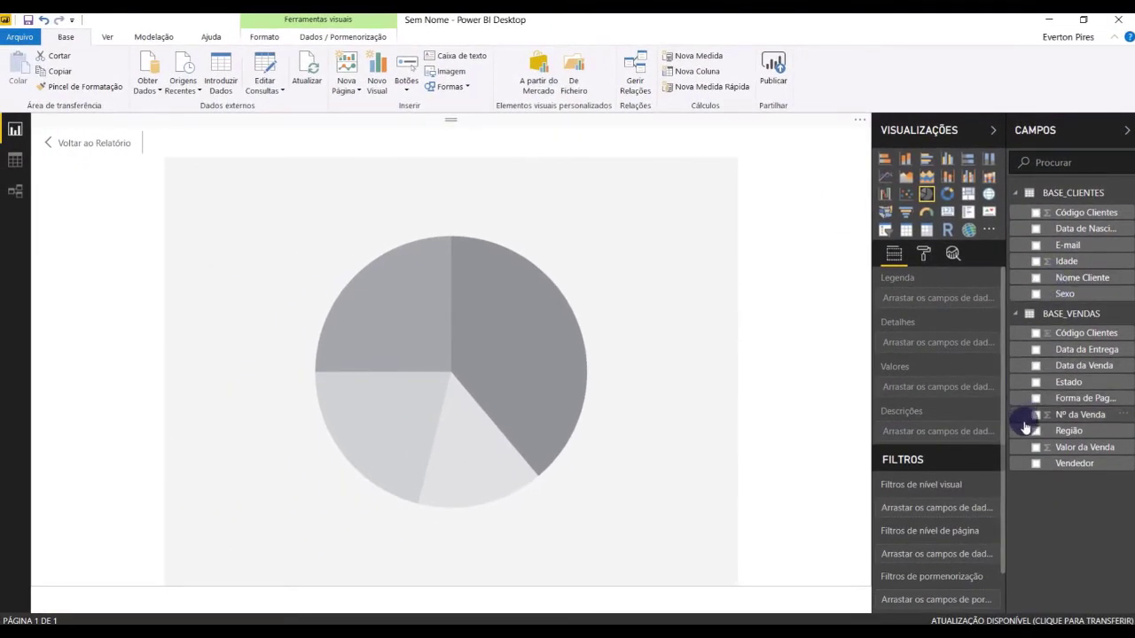
{"action": "left_click", "coordinate": [1035, 448]}
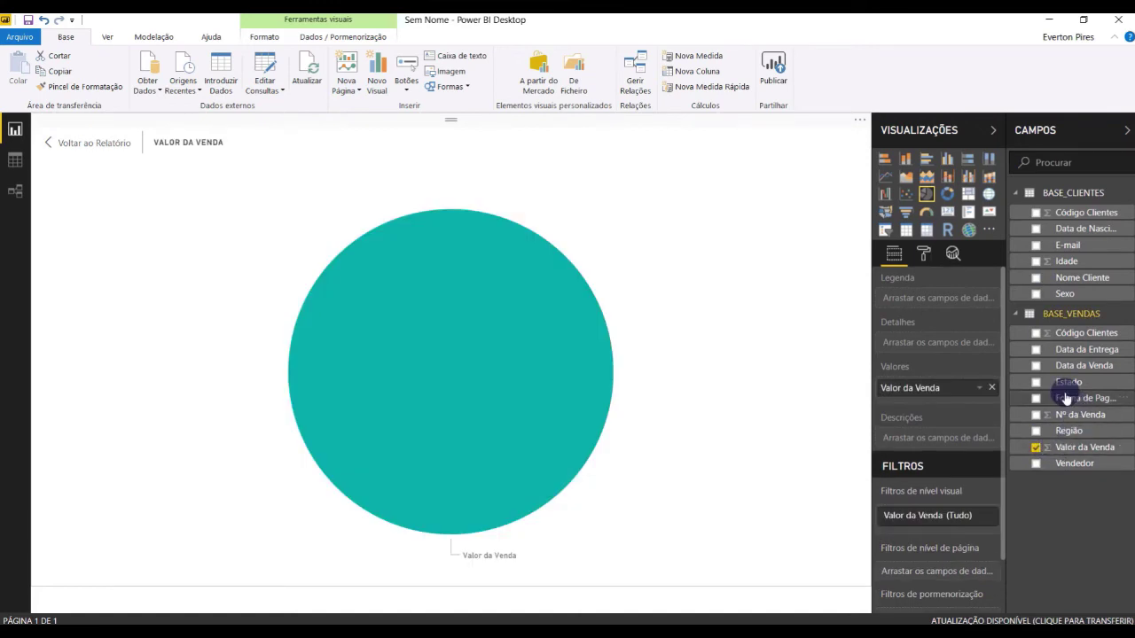
{"action": "left_click", "coordinate": [1036, 294]}
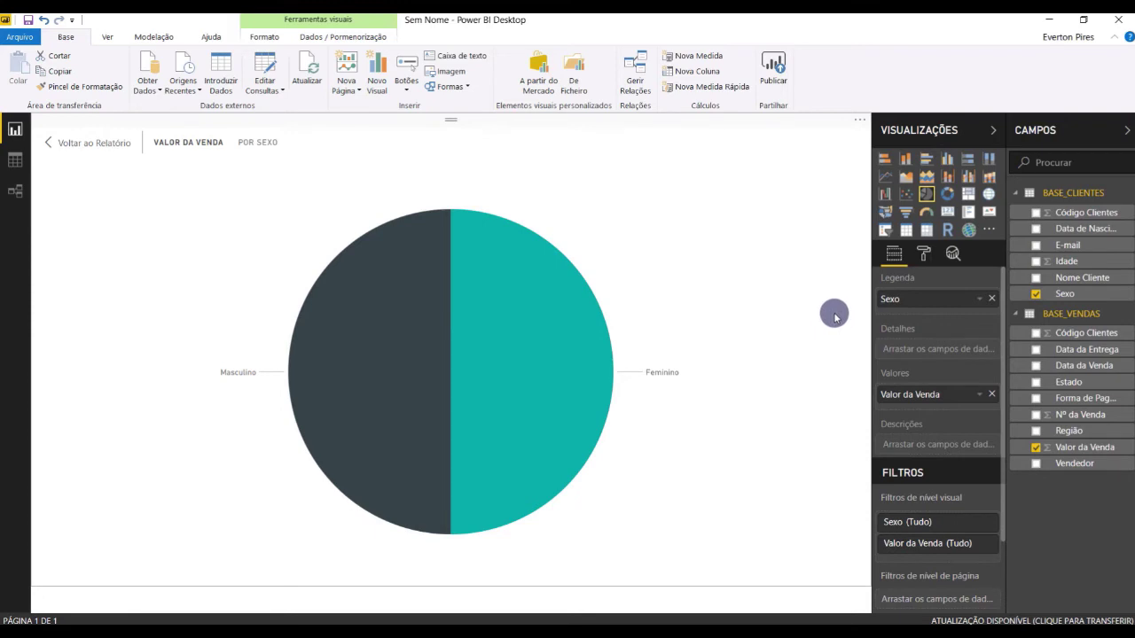
{"action": "mouse_move", "coordinate": [548, 372]}
{"action": "mouse_move", "coordinate": [472, 409]}
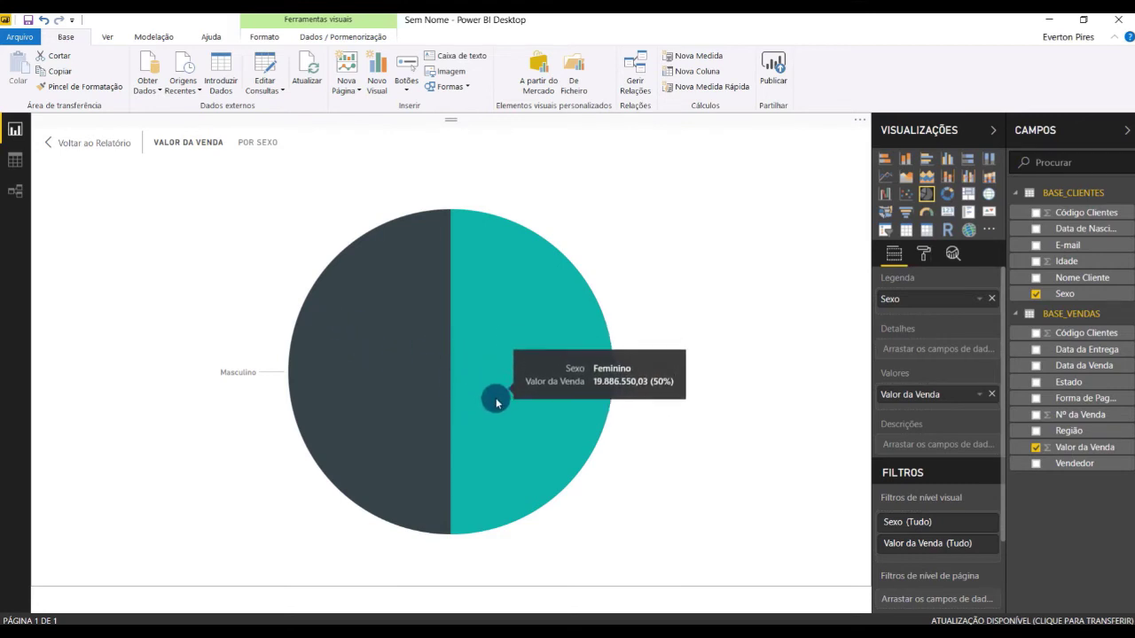
{"action": "mouse_move", "coordinate": [437, 348]}
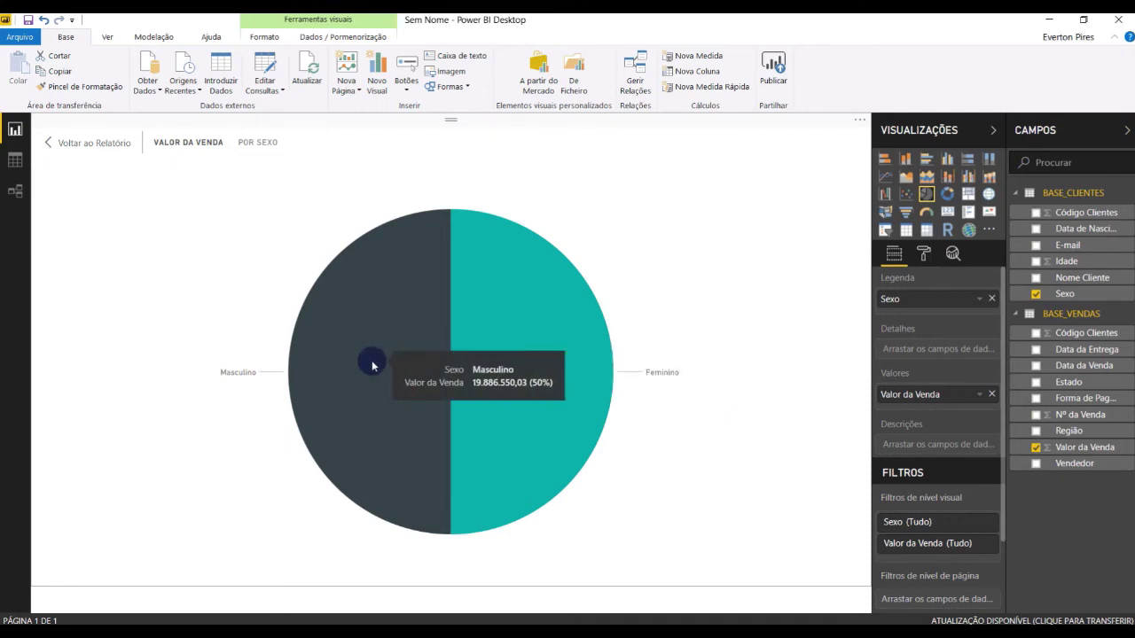
{"action": "mouse_move", "coordinate": [509, 364]}
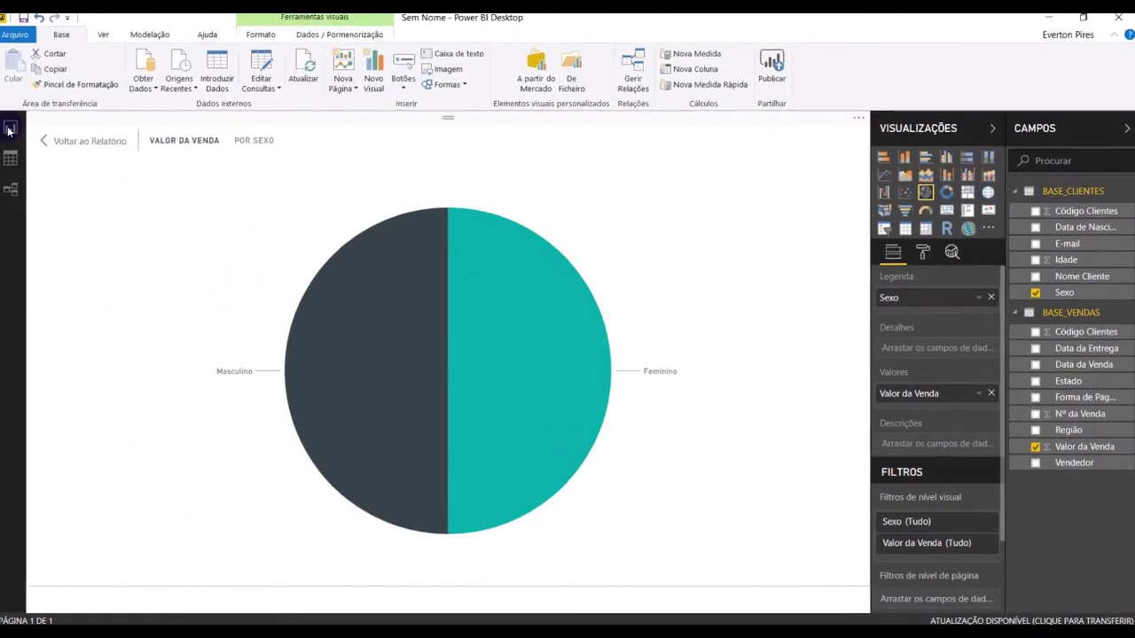
{"action": "left_click", "coordinate": [16, 199]}
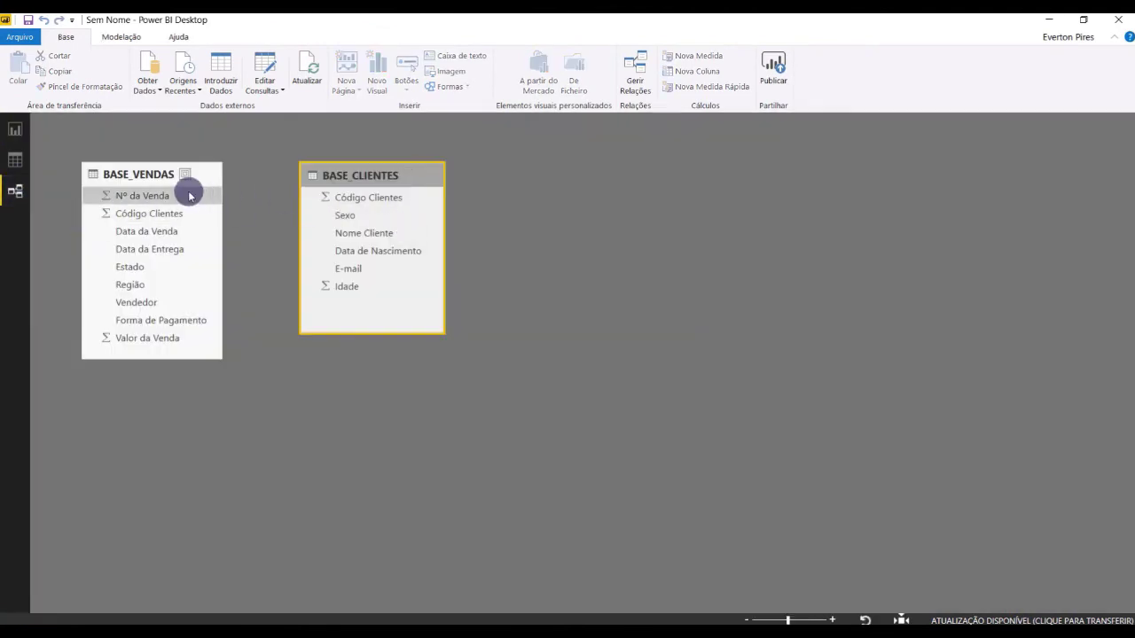
Link BASE_CLIENTES to BASE_VENDAS on Código Clientes, then view the updated Sexo pie chart.
{"action": "left_click_drag", "start_coordinate": [430, 175], "coordinate": [503, 175]}
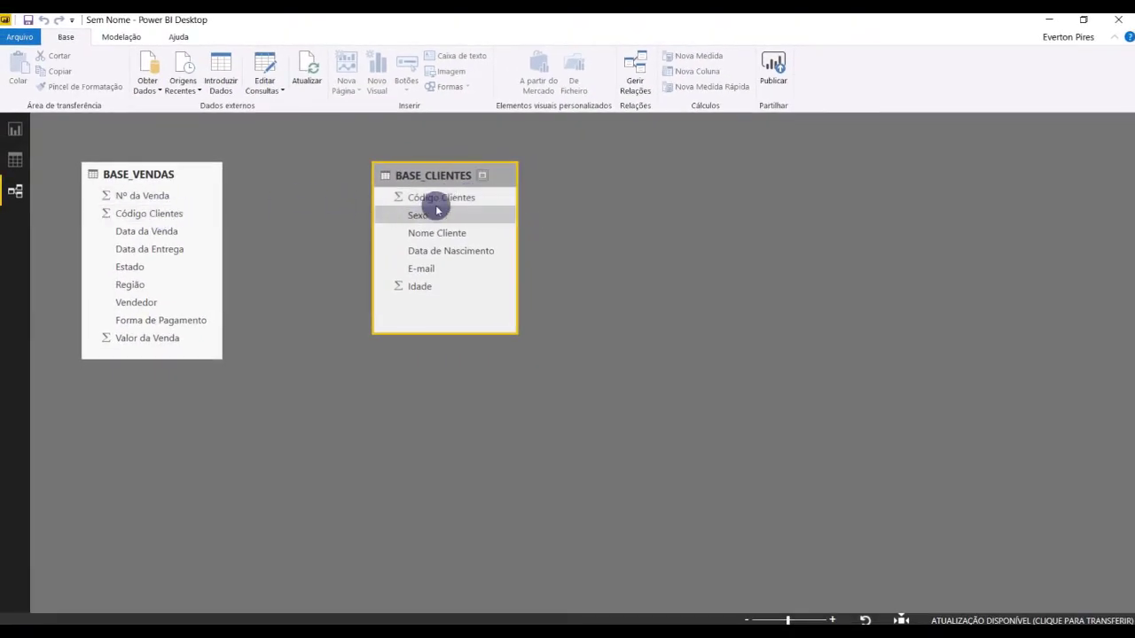
{"action": "left_click", "coordinate": [486, 201]}
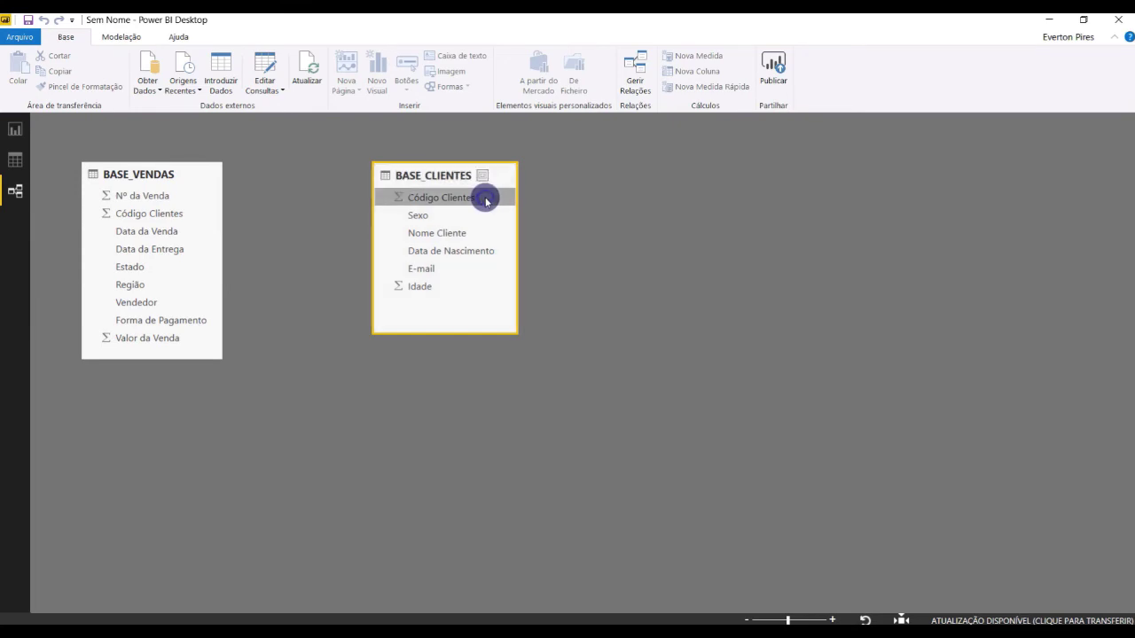
{"action": "mouse_move", "coordinate": [459, 203]}
{"action": "left_mouse_down"}
{"action": "mouse_move", "coordinate": [483, 205]}
{"action": "mouse_move", "coordinate": [131, 215]}
{"action": "left_mouse_up"}
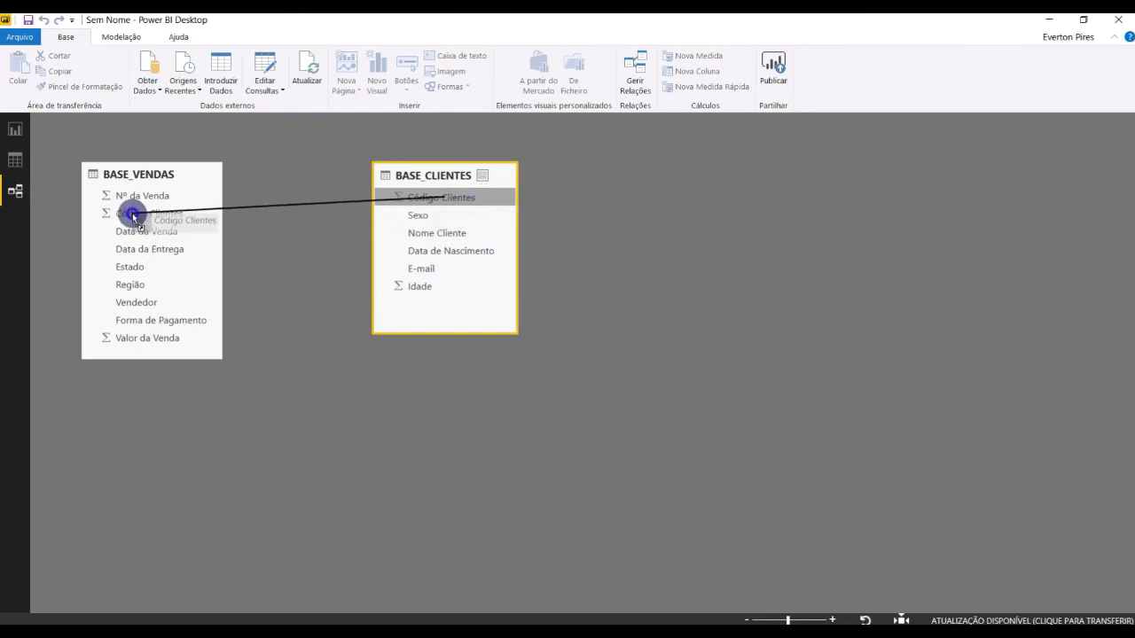
{"action": "left_click_drag", "start_coordinate": [132, 215], "coordinate": [130, 215]}
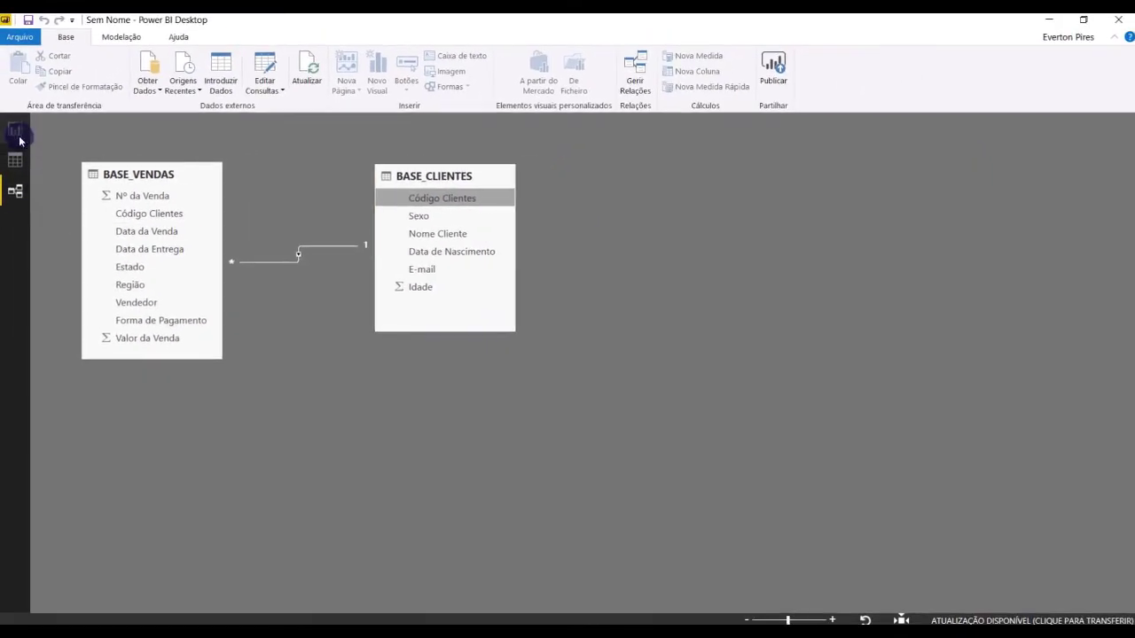
{"action": "left_click", "coordinate": [15, 129]}
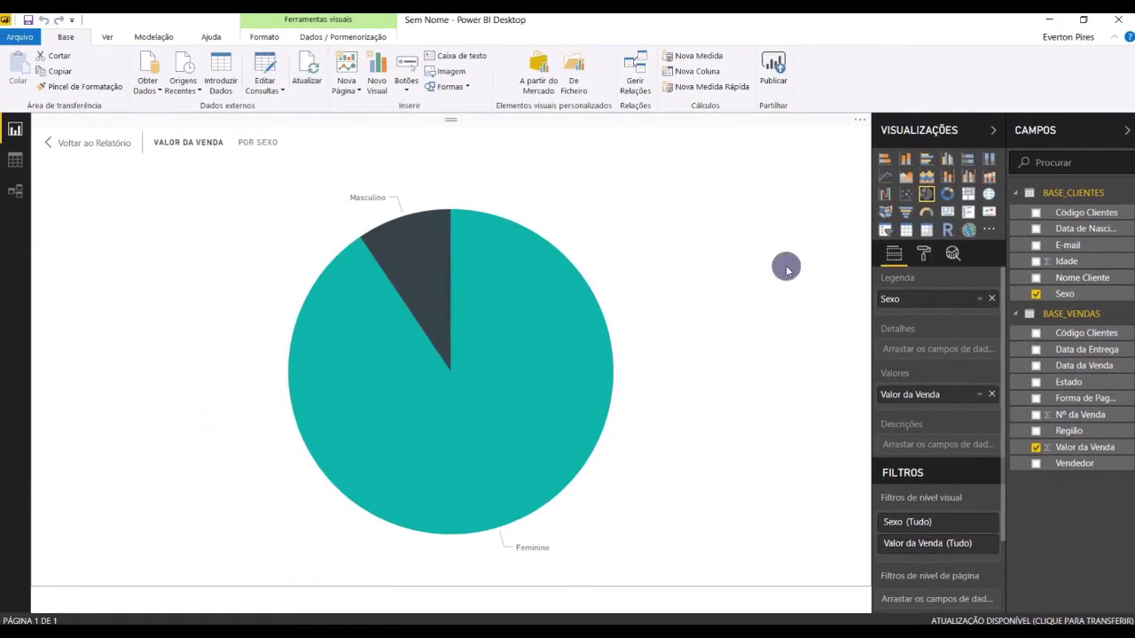
{"action": "left_click", "coordinate": [490, 310]}
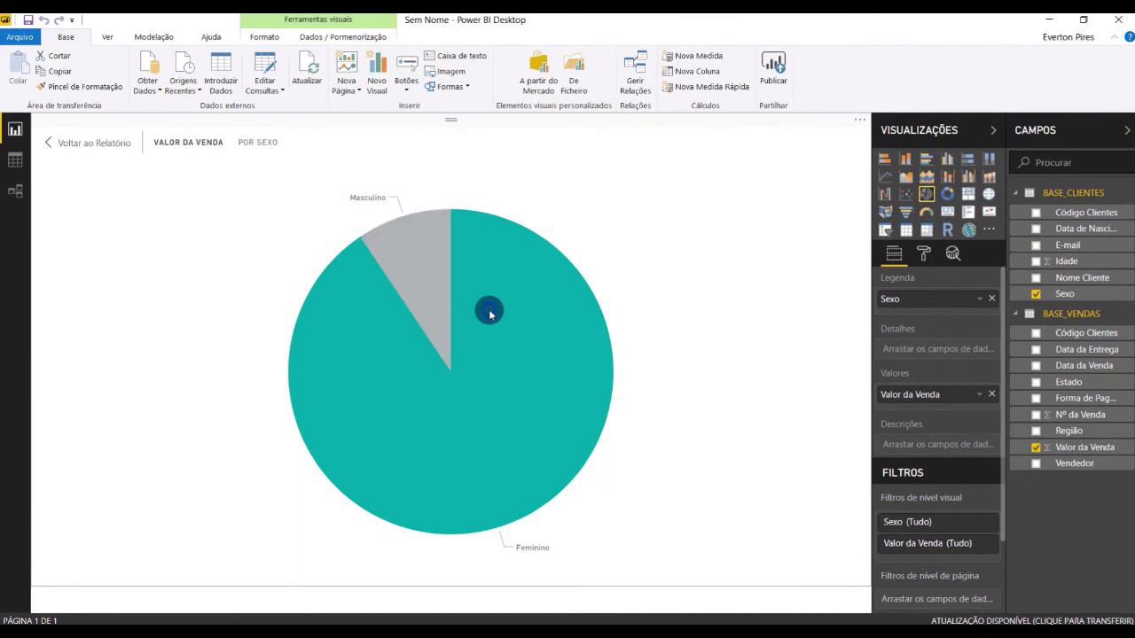
{"action": "left_click", "coordinate": [763, 268]}
{"action": "mouse_move", "coordinate": [550, 321]}
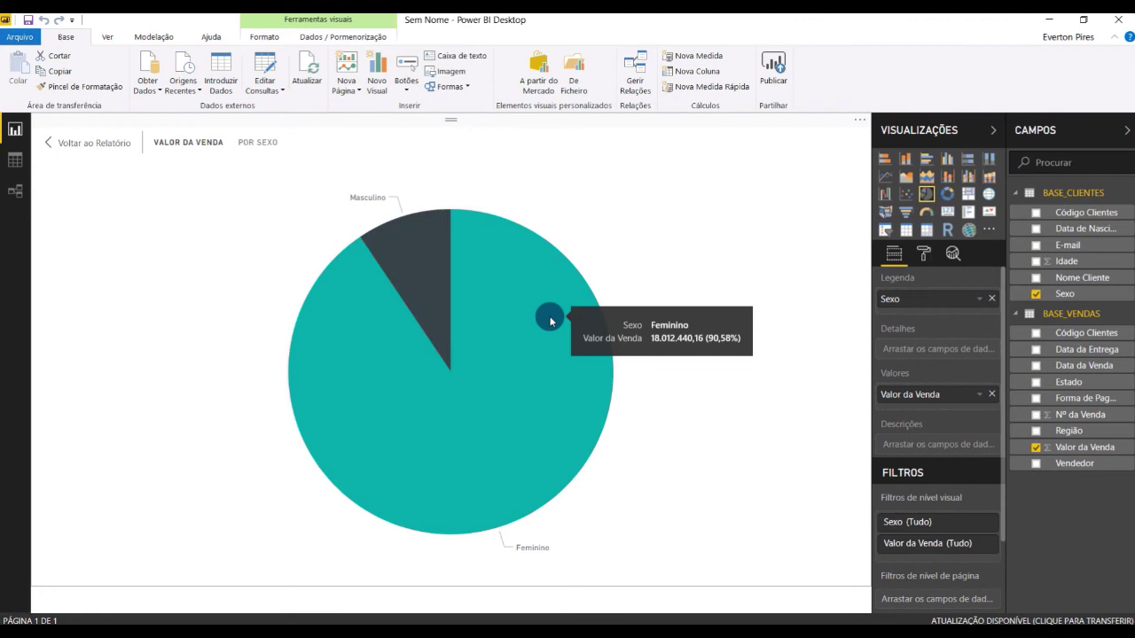
{"action": "mouse_move", "coordinate": [399, 257]}
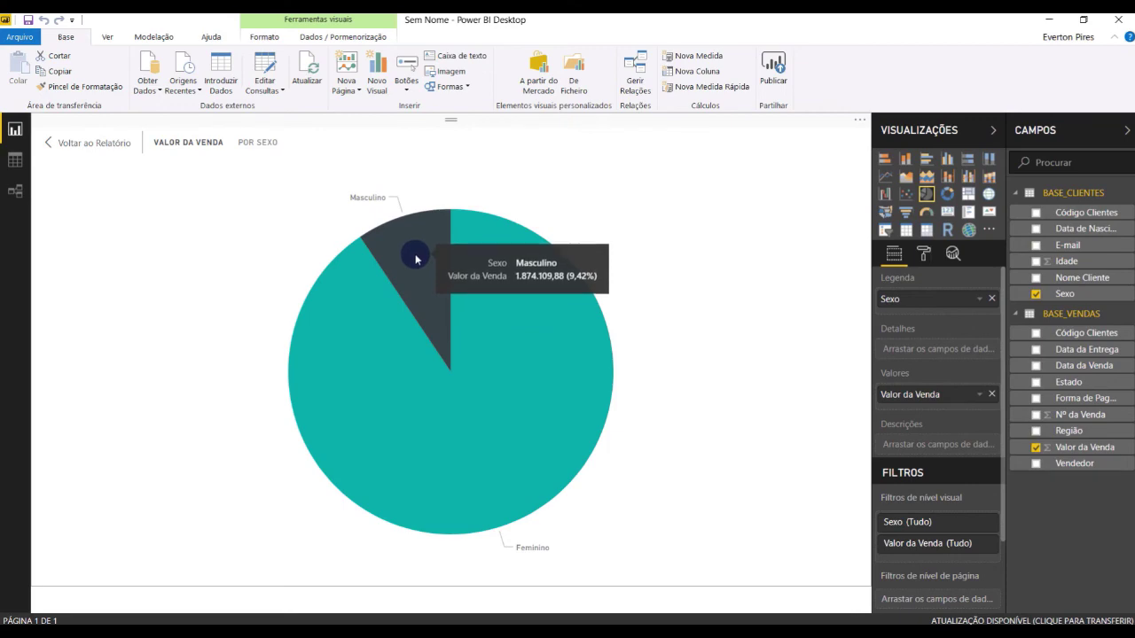
{"action": "mouse_move", "coordinate": [467, 261]}
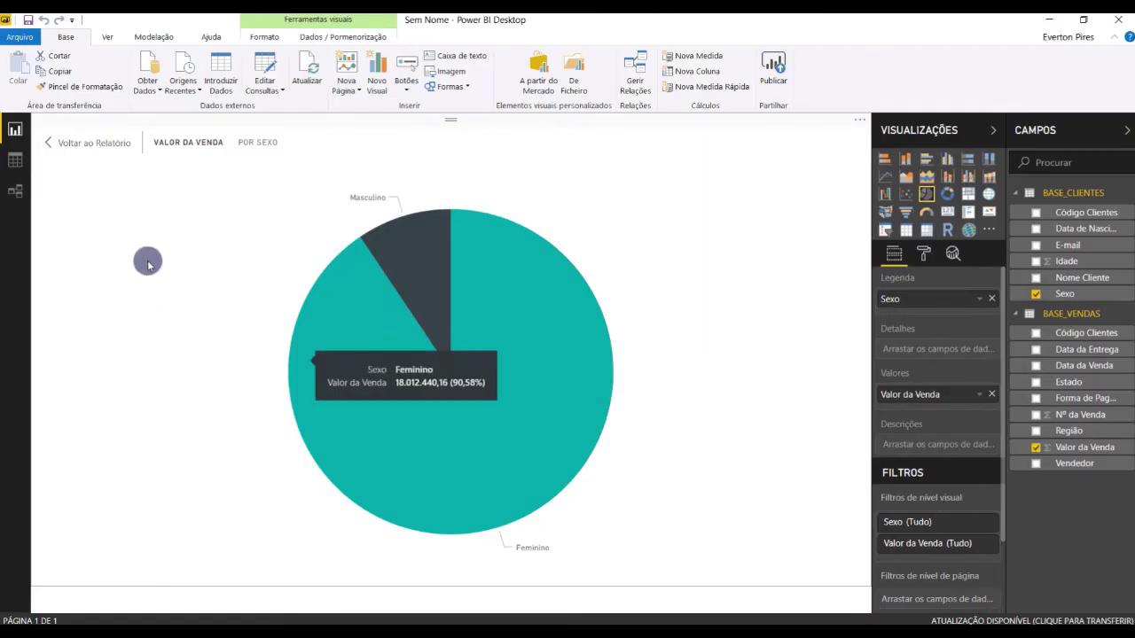
{"action": "left_click", "coordinate": [15, 190]}
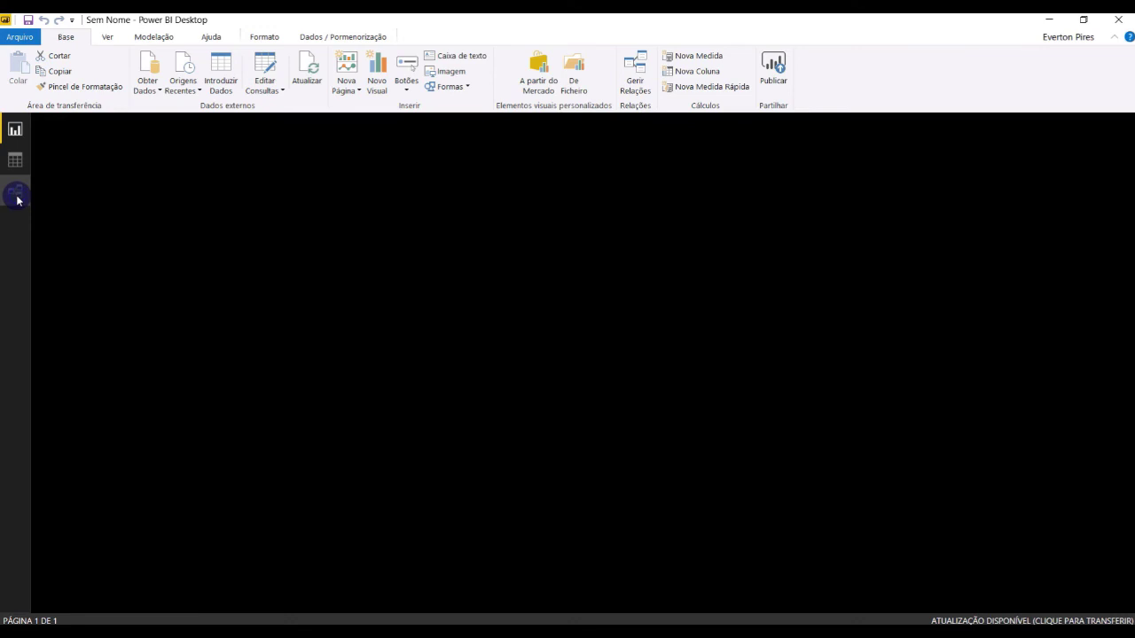
Nudge the BASE_CLIENTES and BASE_VENDAS cards until the Código Clientes link shows clearly, then return to the report.
{"action": "left_click_drag", "start_coordinate": [492, 174], "coordinate": [466, 175]}
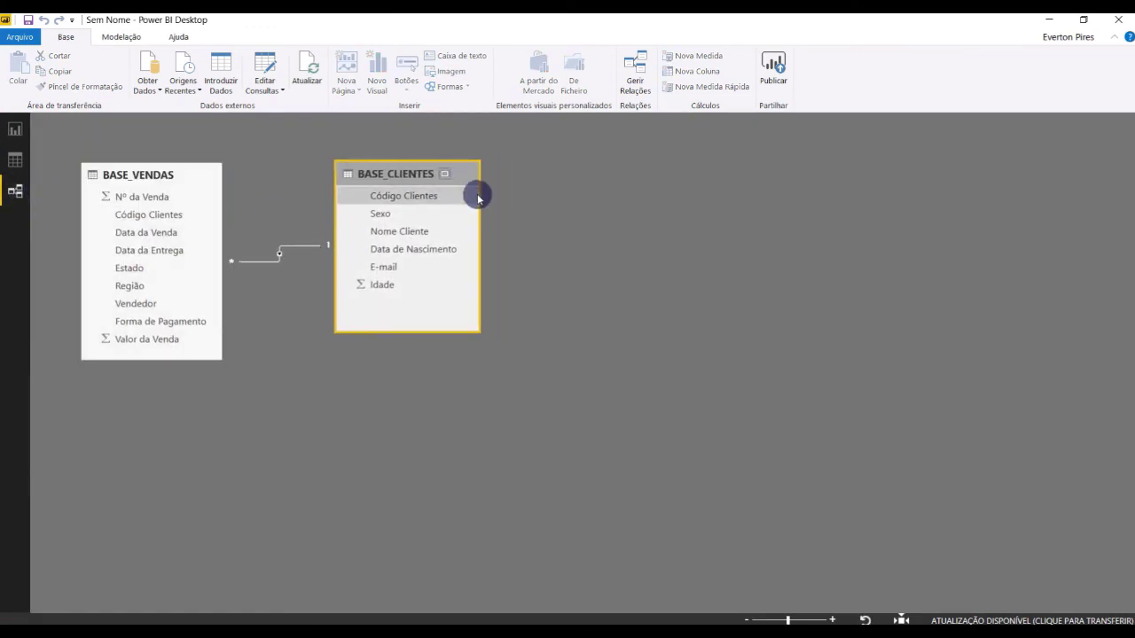
{"action": "left_click_drag", "start_coordinate": [471, 173], "coordinate": [499, 178]}
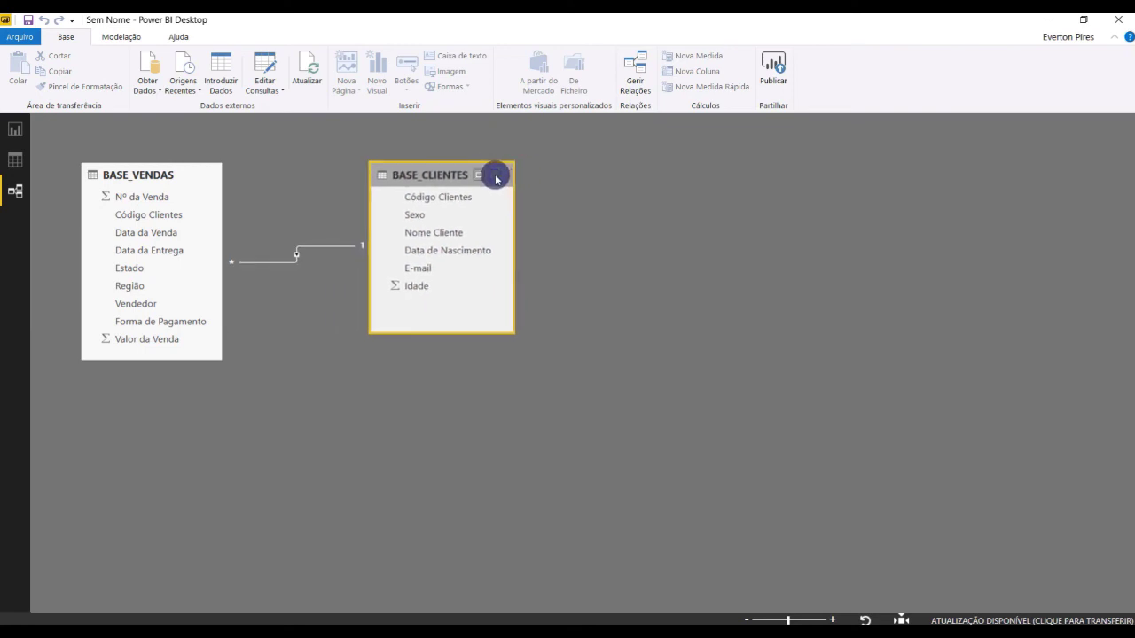
{"action": "left_click_drag", "start_coordinate": [501, 179], "coordinate": [519, 191]}
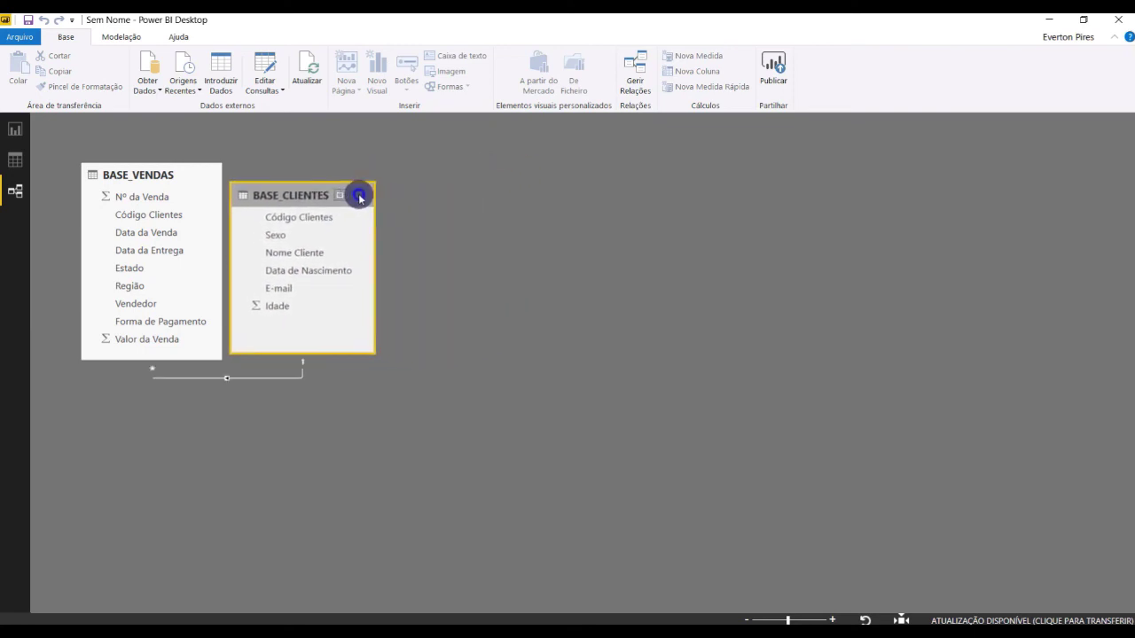
{"action": "left_click_drag", "start_coordinate": [518, 192], "coordinate": [514, 191]}
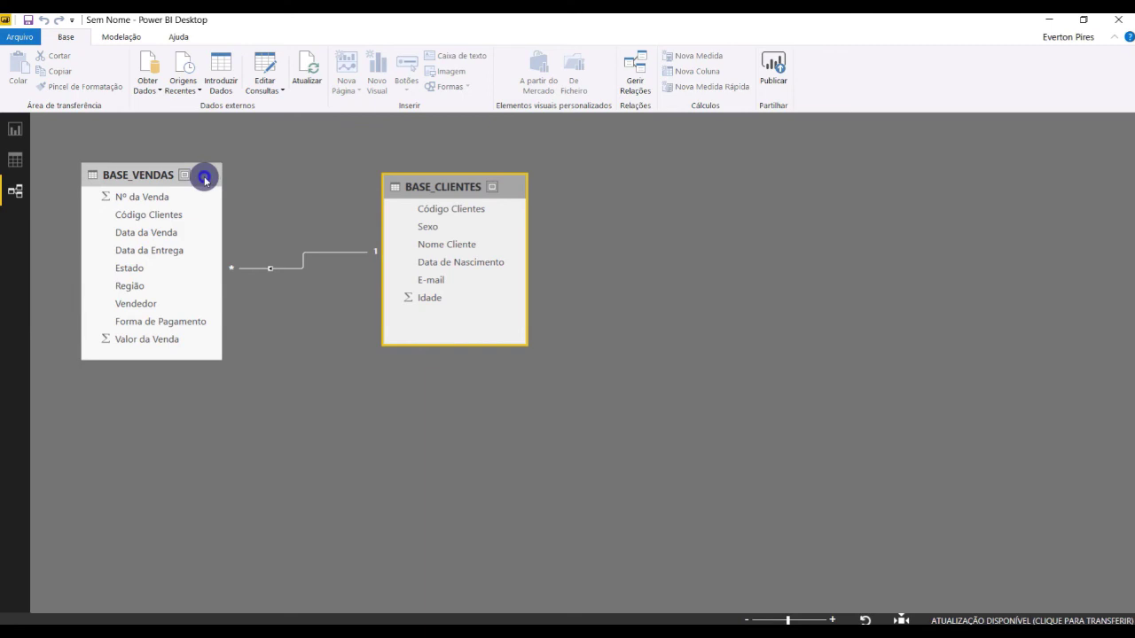
{"action": "left_click_drag", "start_coordinate": [205, 180], "coordinate": [207, 178]}
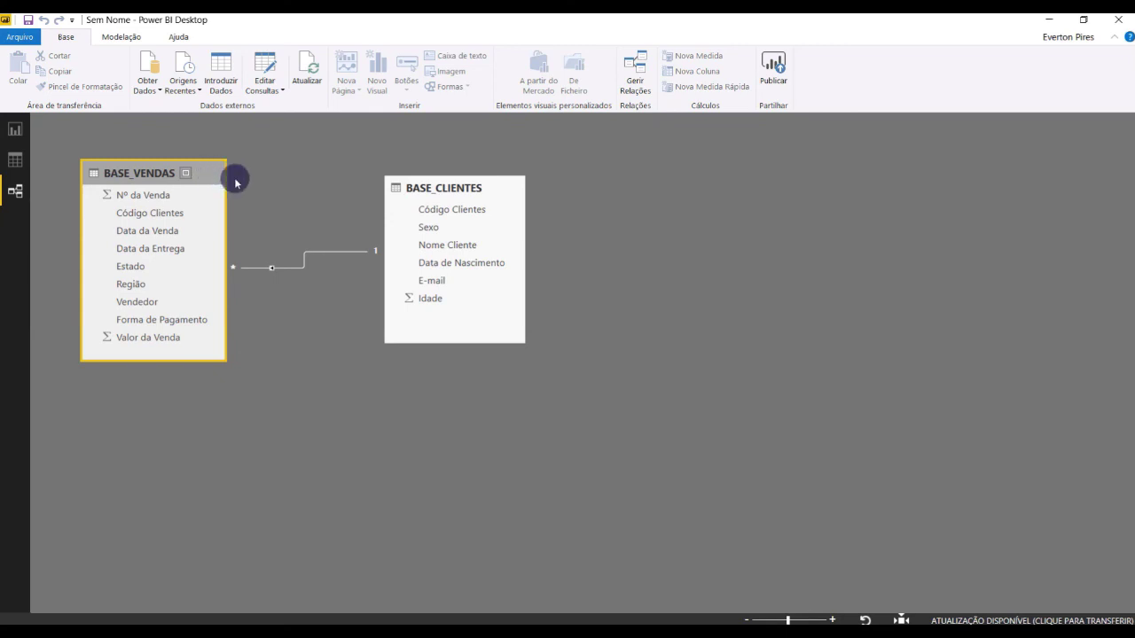
{"action": "left_click_drag", "start_coordinate": [512, 196], "coordinate": [482, 180]}
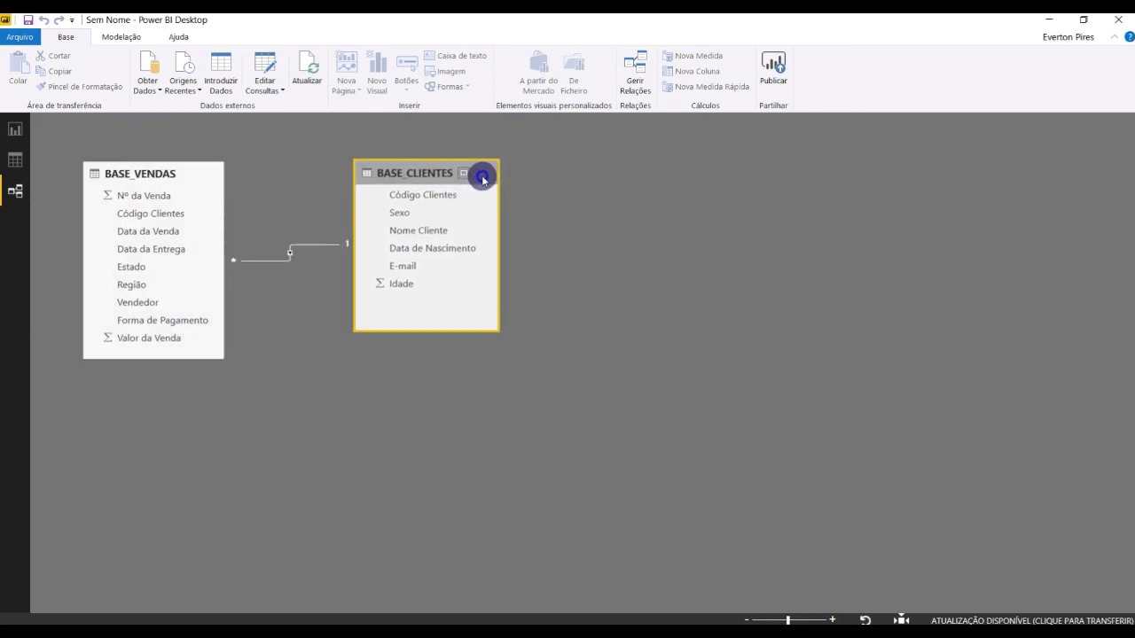
{"action": "left_click_drag", "start_coordinate": [483, 178], "coordinate": [485, 182]}
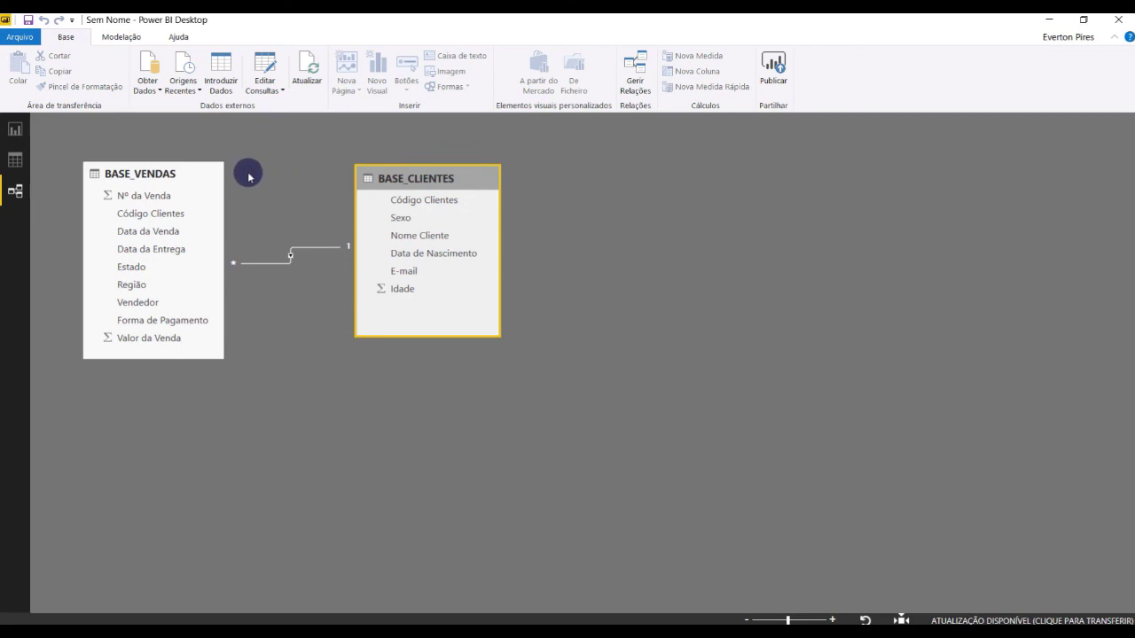
{"action": "left_click", "coordinate": [15, 130]}
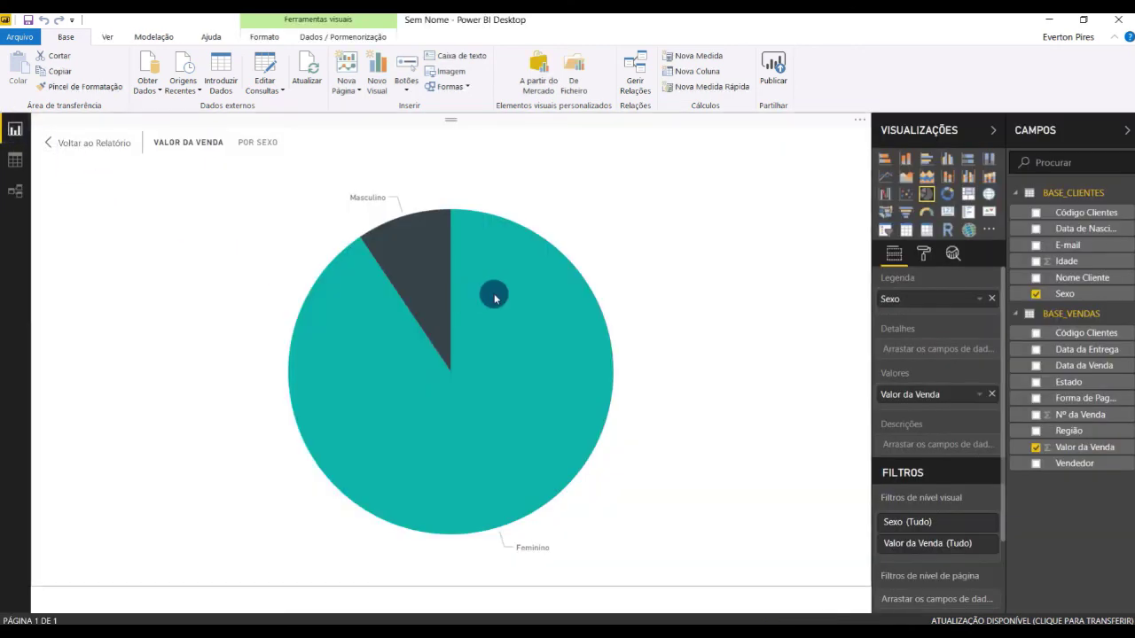